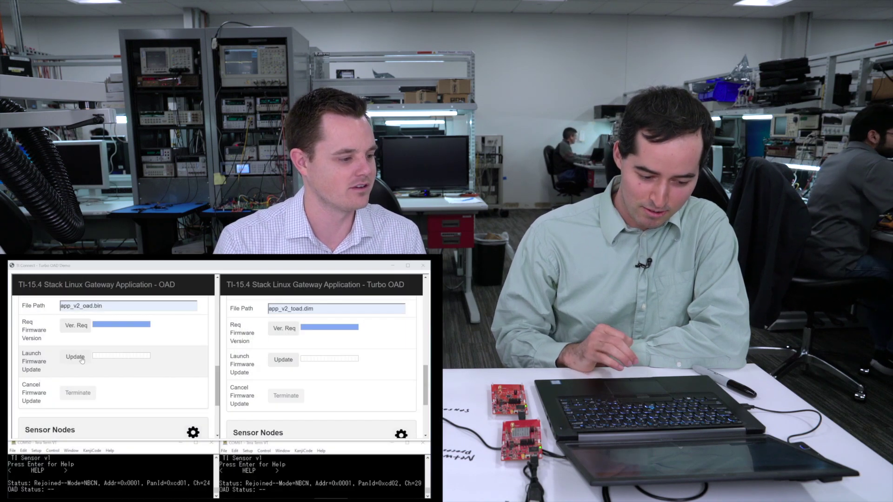
# - Start the OAD sensor's firmware update in the OAD gateway panel, beginning at 0%
pyautogui.click(82, 360)
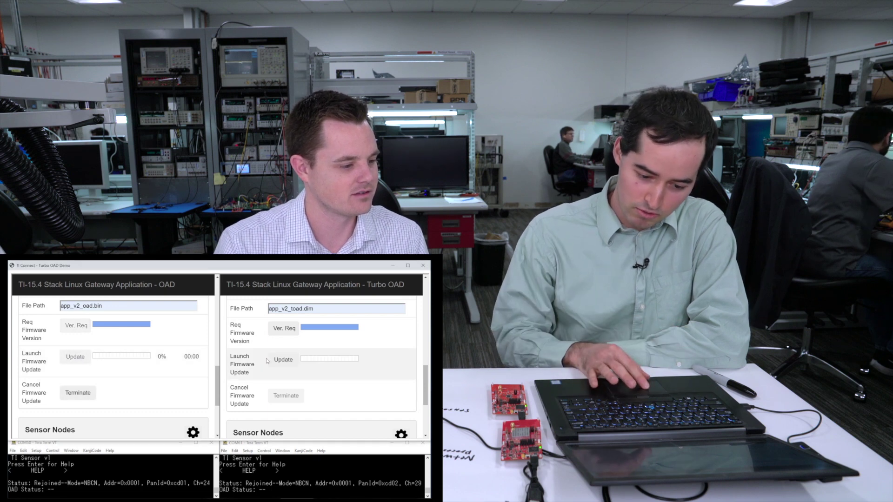